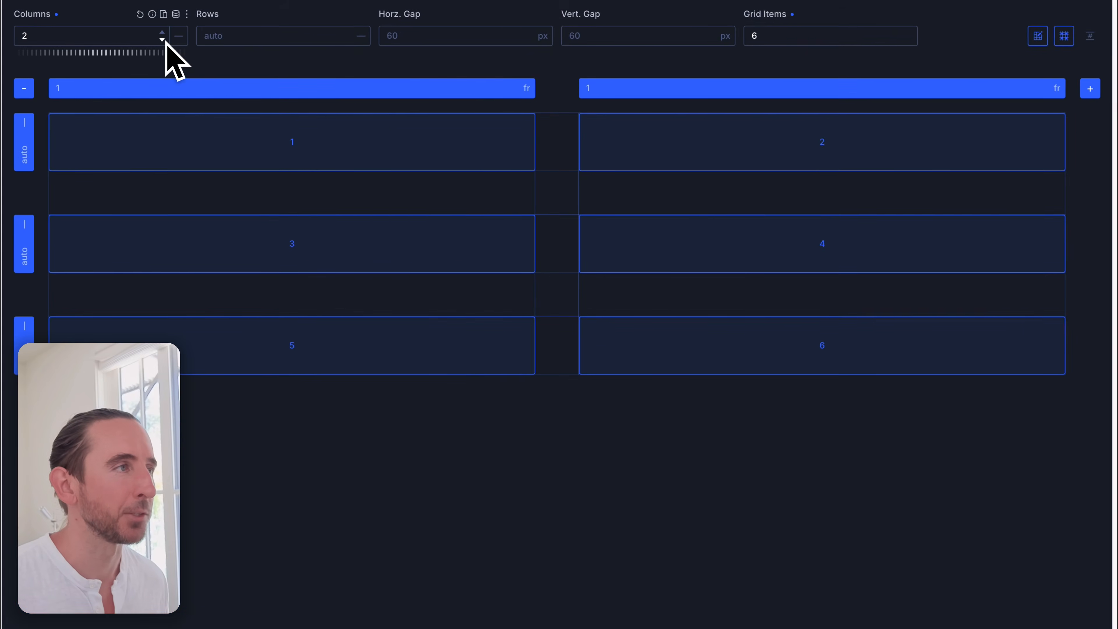
# Step: Set the grid to 4 columns and stretch grid item 1 across two columns and two rows
pyautogui.click(208, 120)
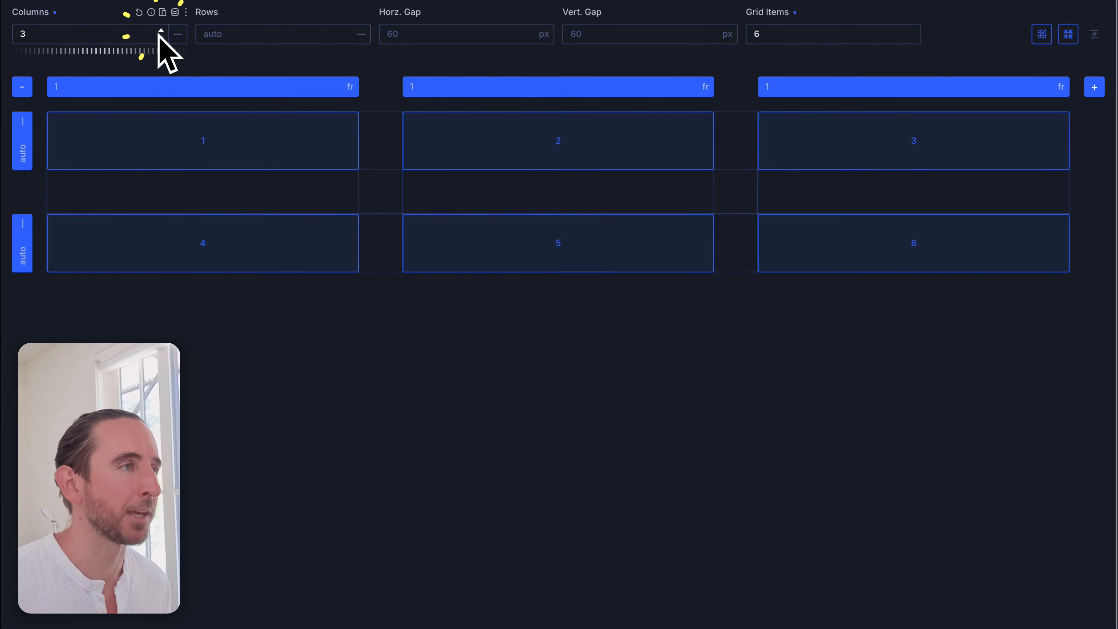
pyautogui.click(160, 32)
pyautogui.moveTo(260, 160); pyautogui.dragTo(453, 237)
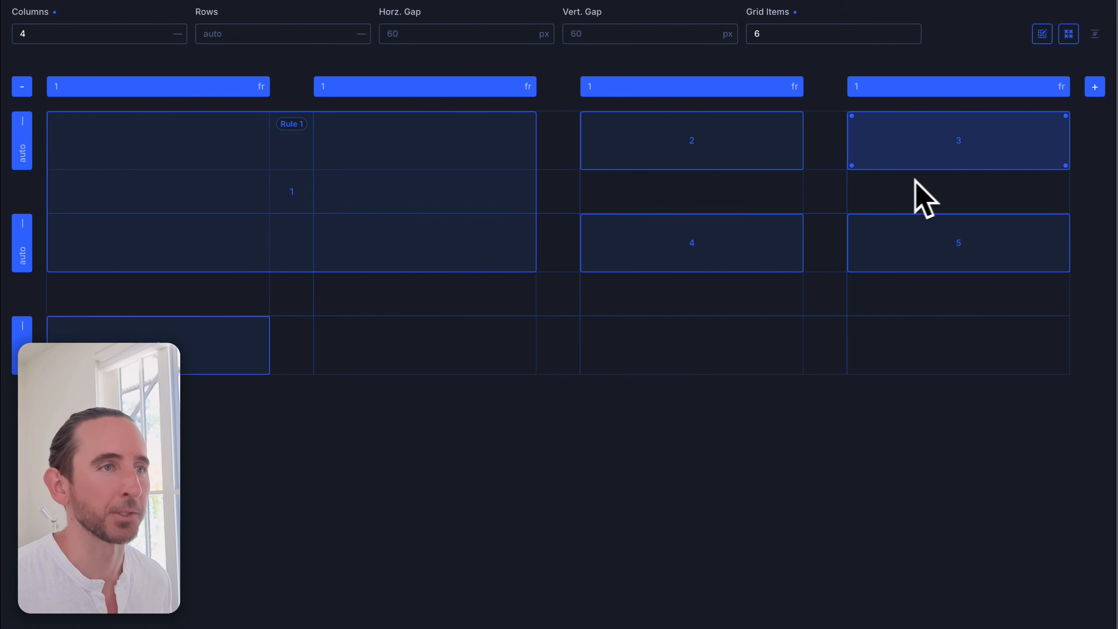
# Step: Stretch item 3 down three rows and fill the third row with item 5 in column three and item 6 across the first two columns
pyautogui.moveTo(1063, 165); pyautogui.dragTo(1058, 342)
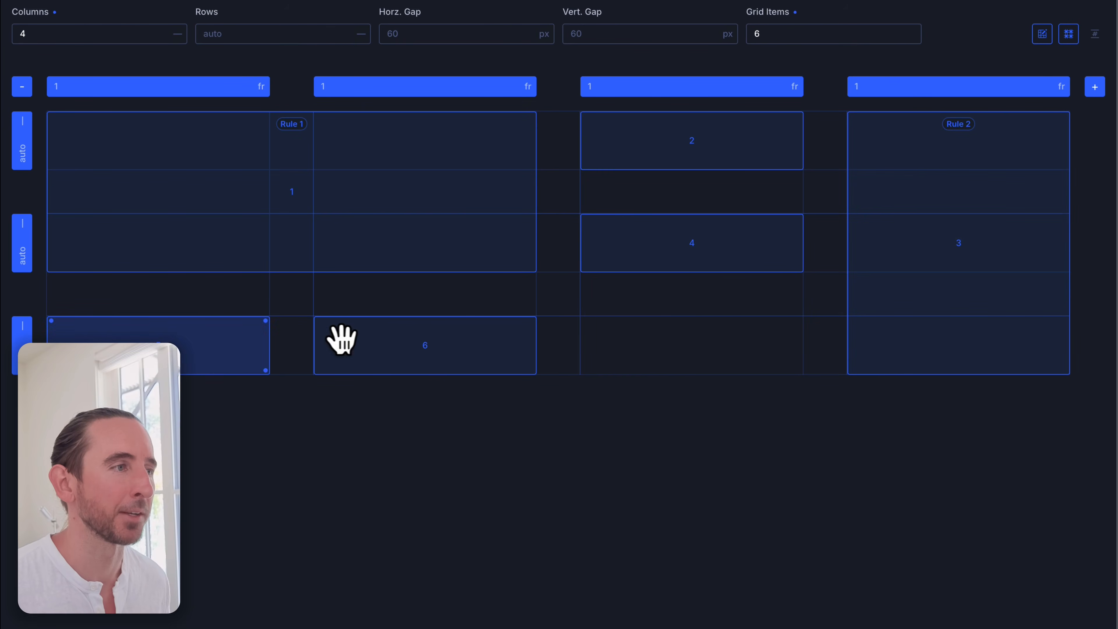
pyautogui.moveTo(182, 337); pyautogui.dragTo(660, 343)
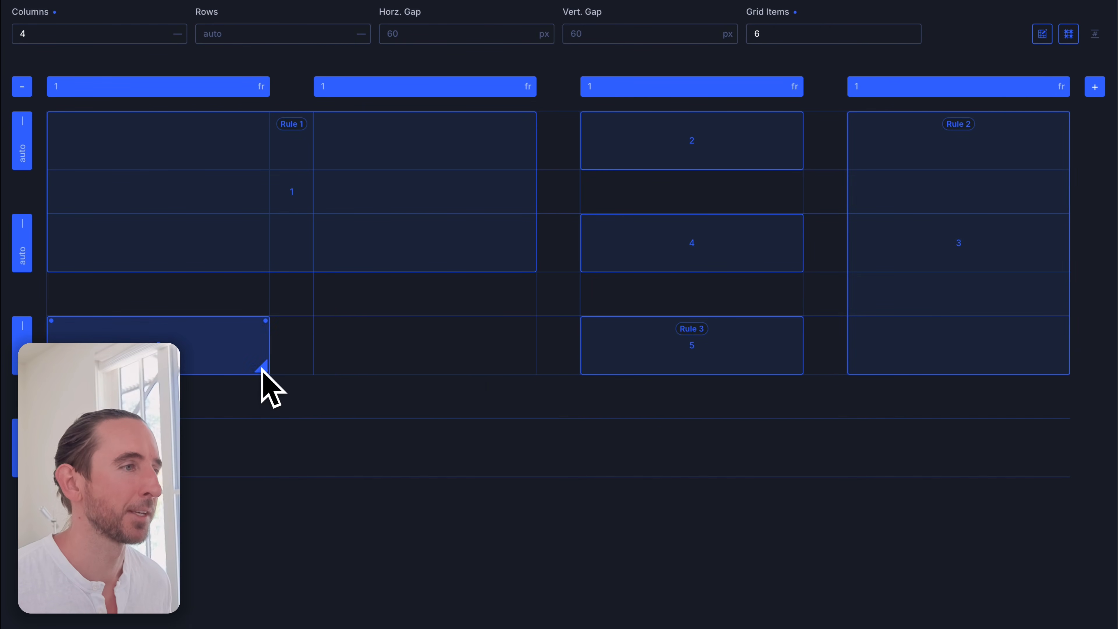
pyautogui.moveTo(262, 370); pyautogui.dragTo(424, 357)
# Step: Reduce the vertical and horizontal grid gaps to 0 px and close the Grid Editor
pyautogui.moveTo(681, 302); pyautogui.dragTo(687, 250)
pyautogui.moveTo(781, 202)
pyautogui.mouseDown()
pyautogui.moveTo(814, 198)
pyautogui.moveTo(788, 220)
pyautogui.mouseUp()
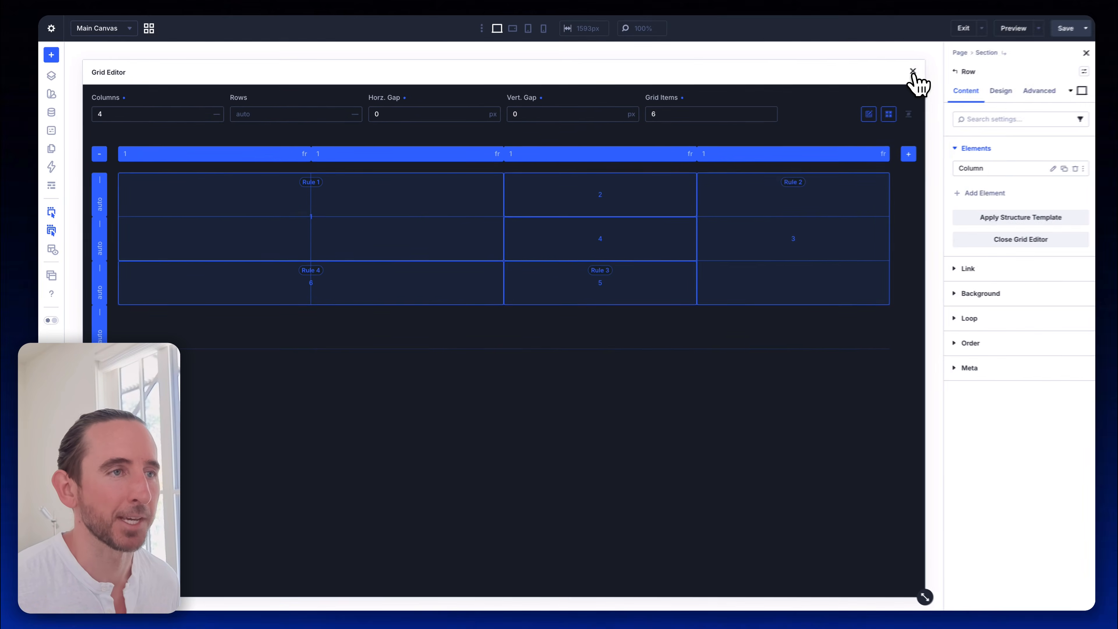
pyautogui.click(895, 80)
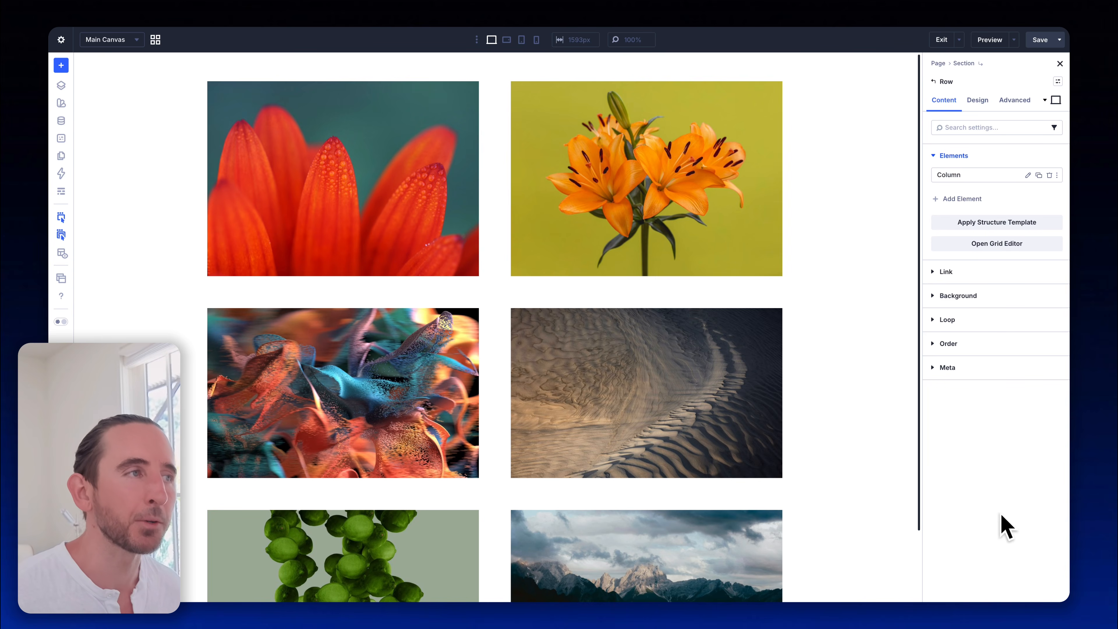
# Step: Apply the Grid Multi-Row structure template with two rows of four equal columns to the image row
pyautogui.click(236, 93)
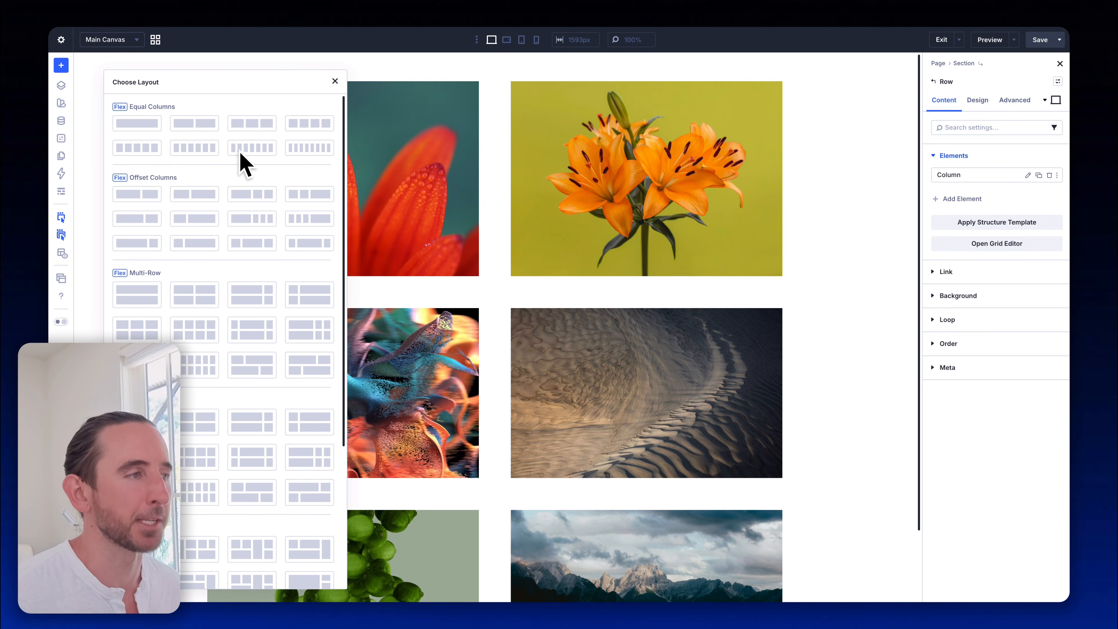
pyautogui.scroll(-2, 242, 163)
pyautogui.scroll(-2, 198, 177)
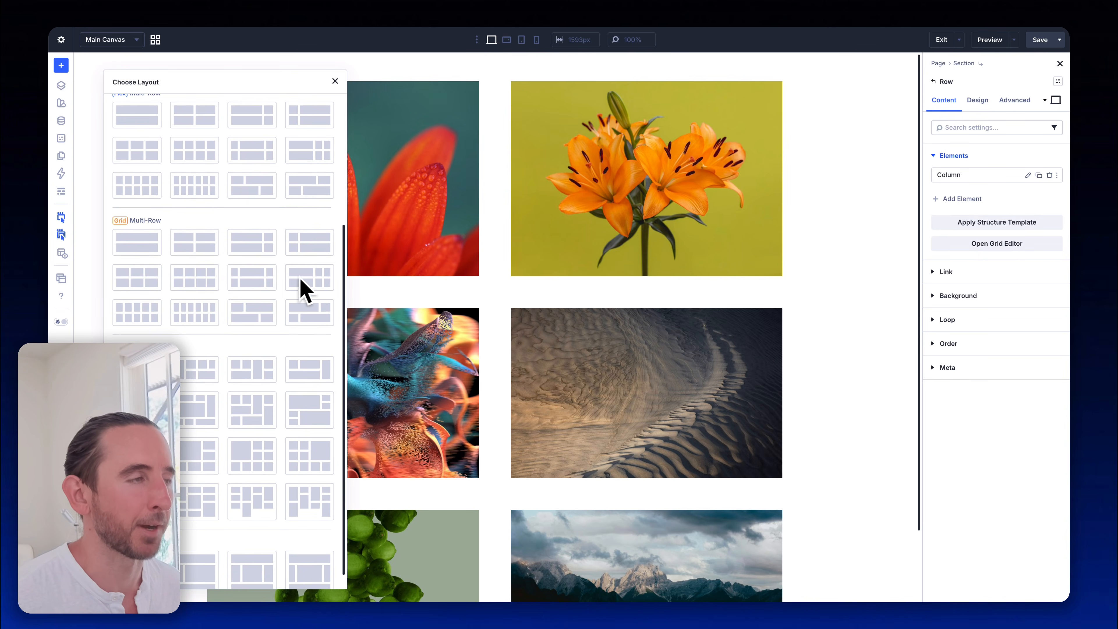
pyautogui.click(206, 276)
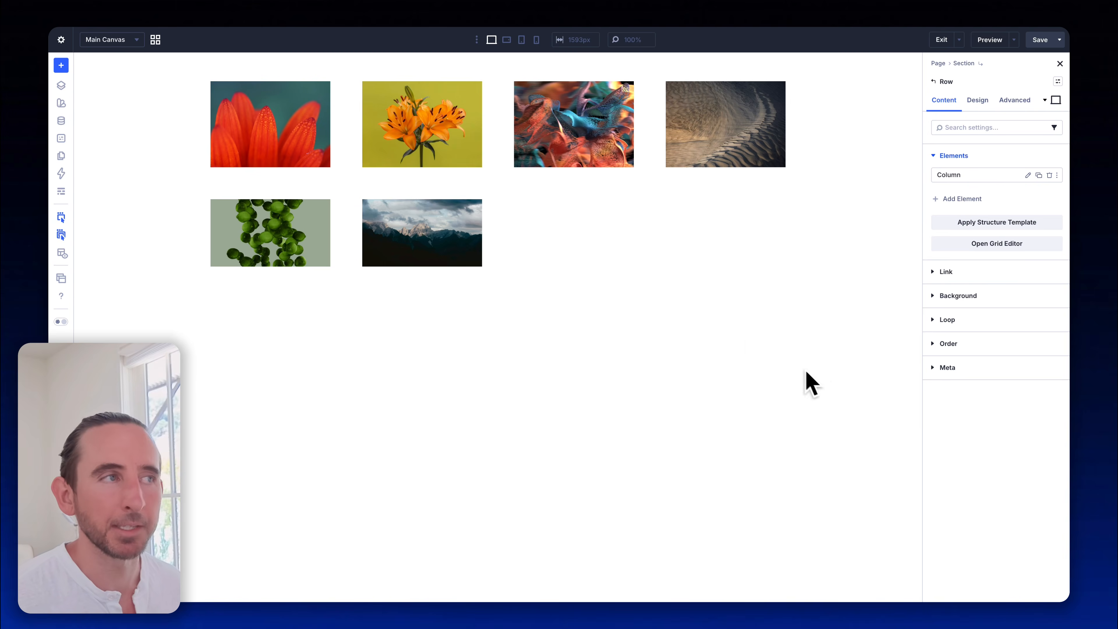
# Step: Apply the Grid Multi-Row template that alternates a narrow and wide column with a wide and narrow column
pyautogui.click(238, 88)
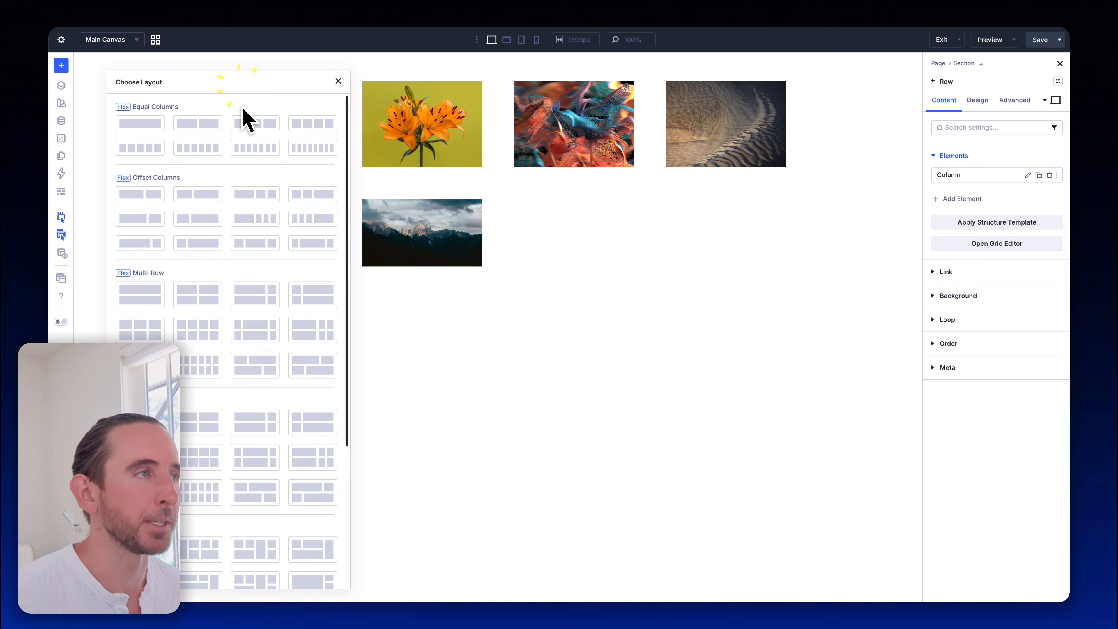
pyautogui.scroll(-3, 261, 179)
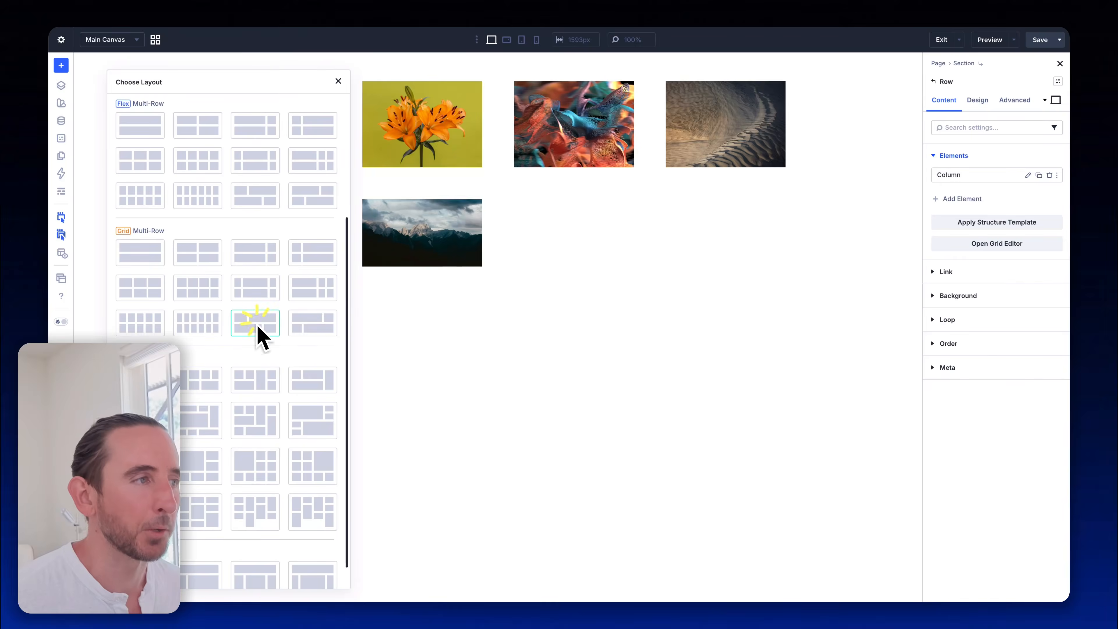
pyautogui.click(257, 328)
# Step: Apply the grid template with a tall first item spanning two rows and a wide item ending the second row
pyautogui.click(238, 88)
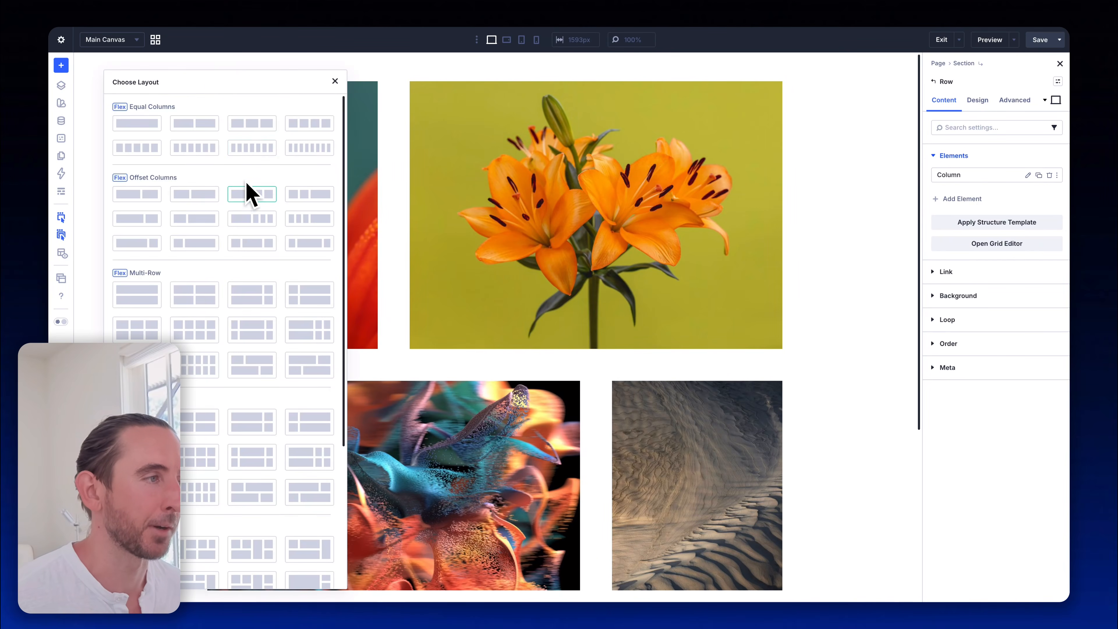
pyautogui.scroll(-5, 249, 194)
pyautogui.click(197, 360)
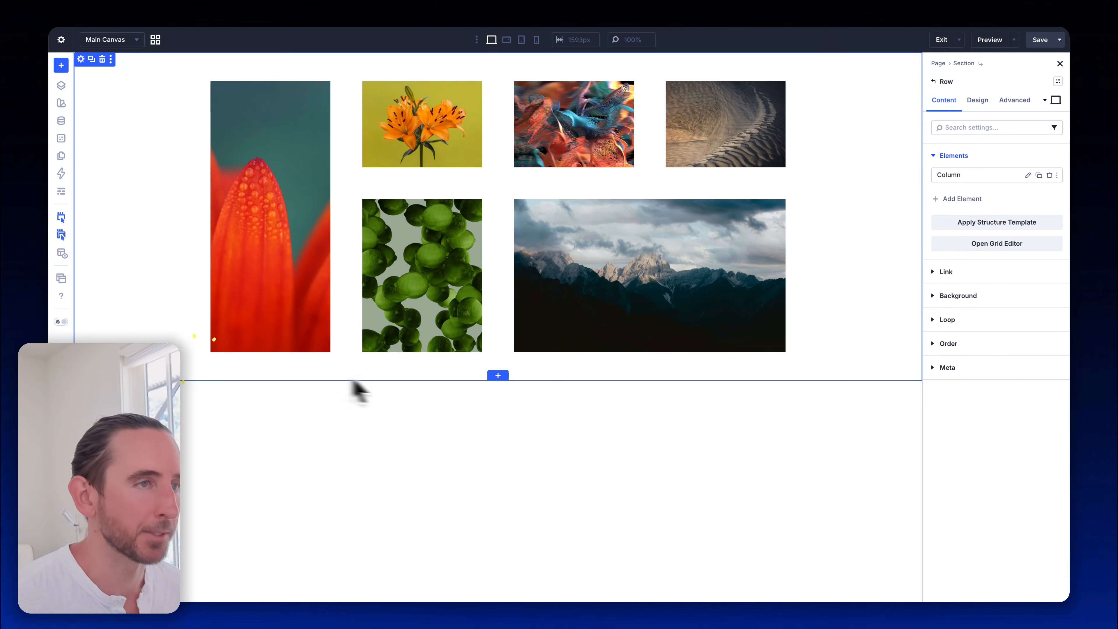
pyautogui.click(1029, 492)
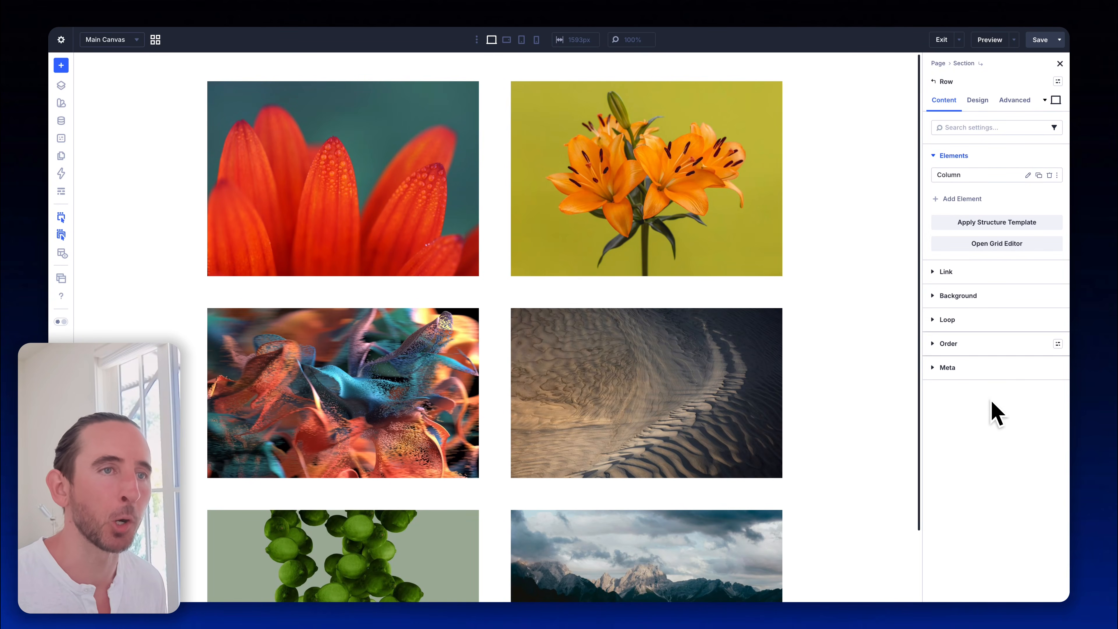
# Step: In the row's Grid Editor, increase the grid to 4 columns and stretch item 1 over two columns and two rows
pyautogui.click(996, 245)
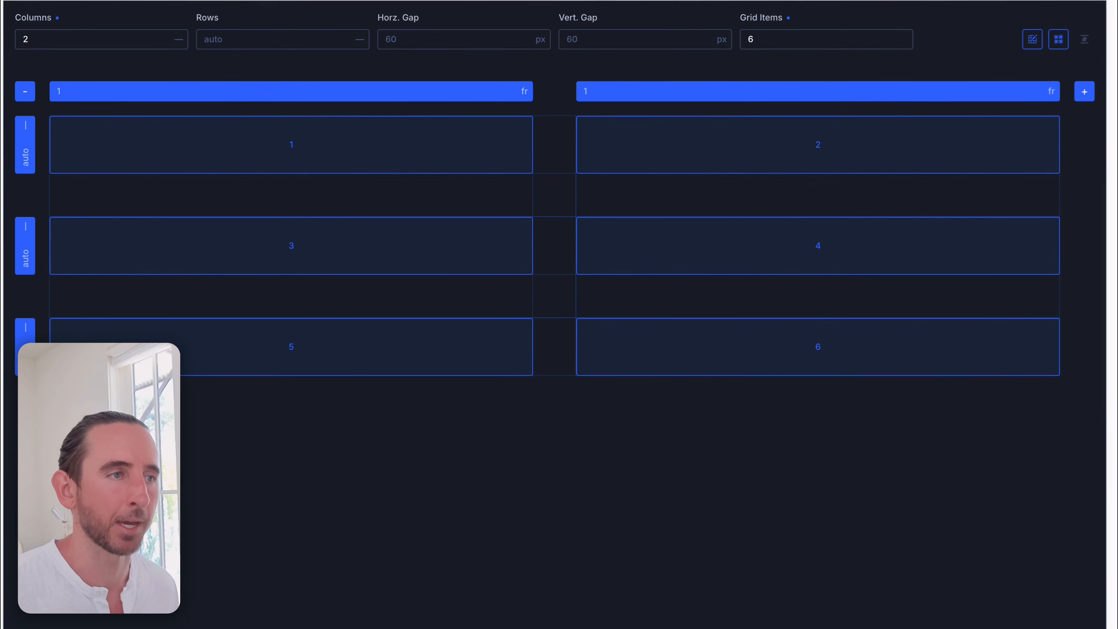
pyautogui.click(1096, 90)
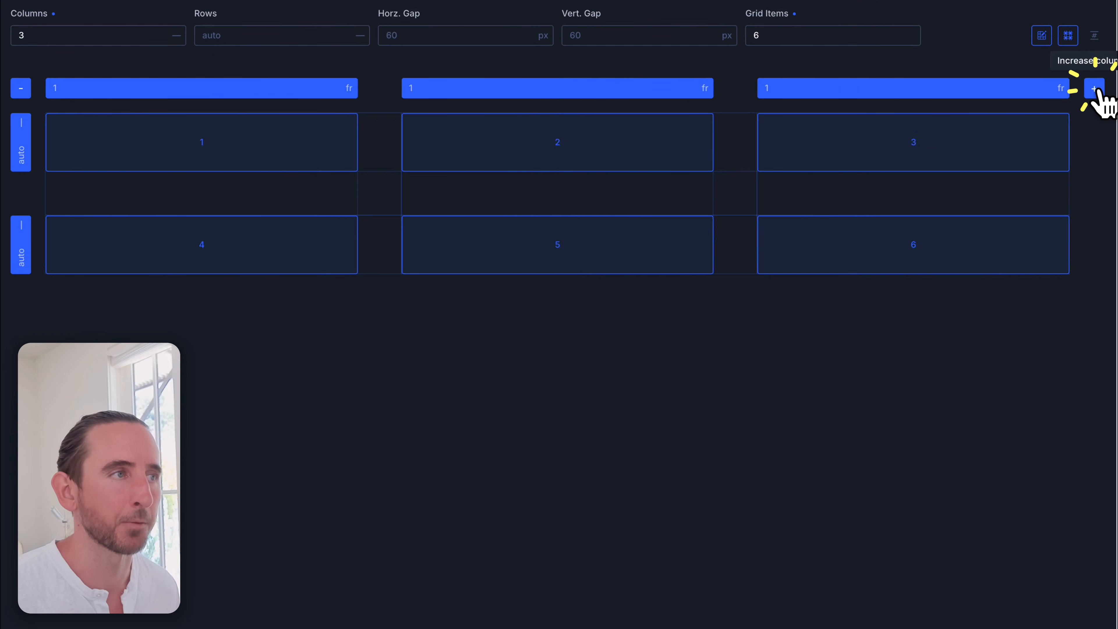
pyautogui.click(1095, 90)
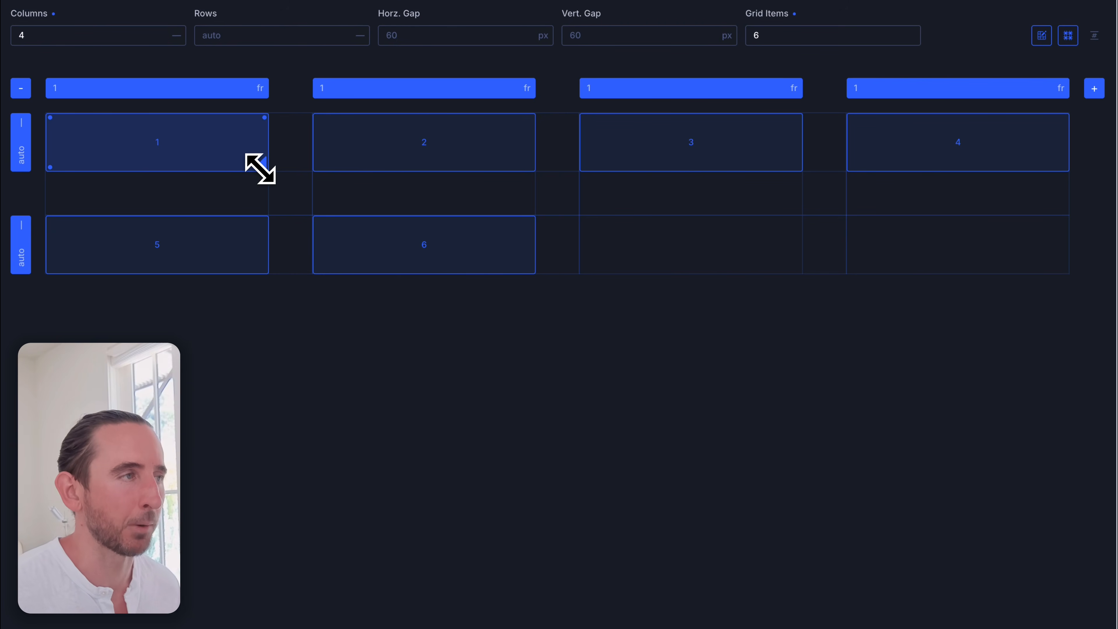
pyautogui.moveTo(260, 169); pyautogui.dragTo(491, 247)
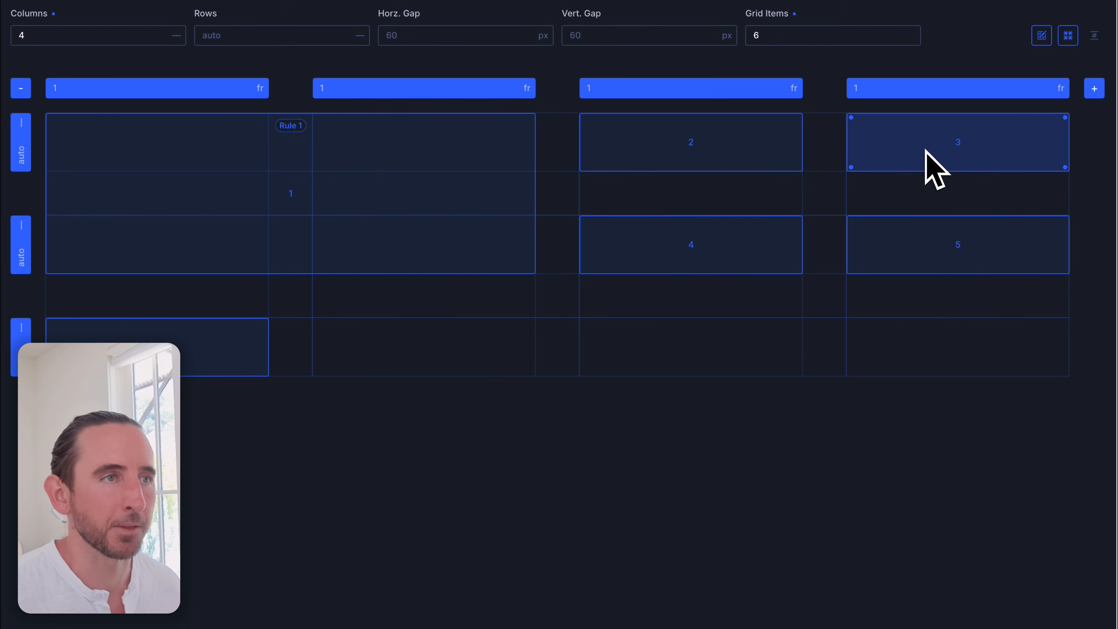
# Step: Stretch item 3 down three rows, arrange item 6 in column three and item 5 across two columns of row three, and close the editor
pyautogui.moveTo(1066, 168); pyautogui.dragTo(1058, 335)
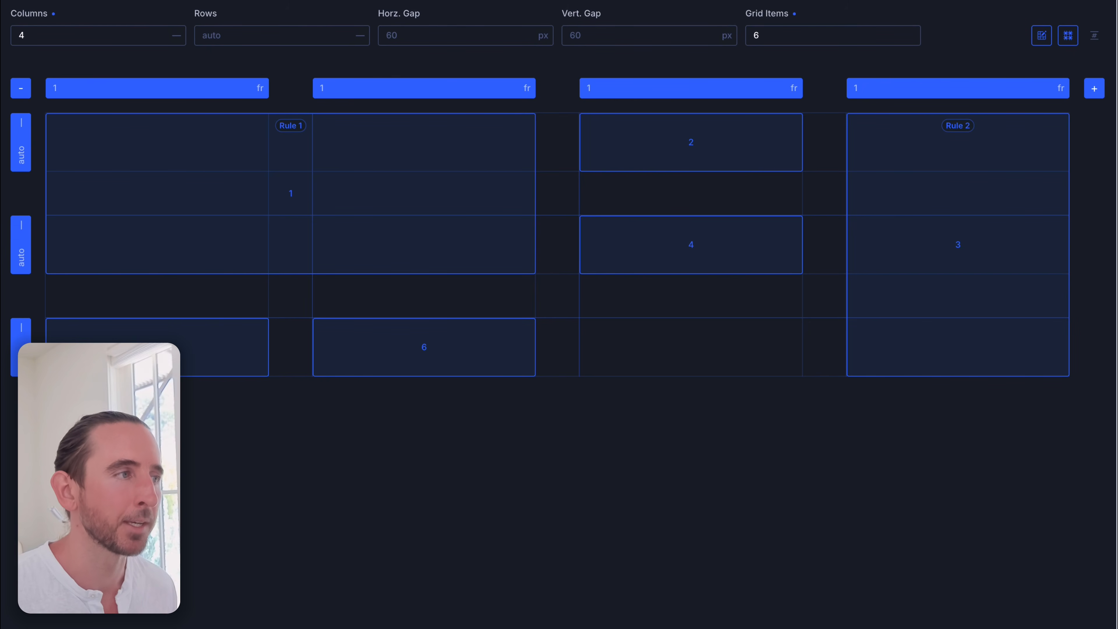
pyautogui.moveTo(367, 340); pyautogui.dragTo(619, 341)
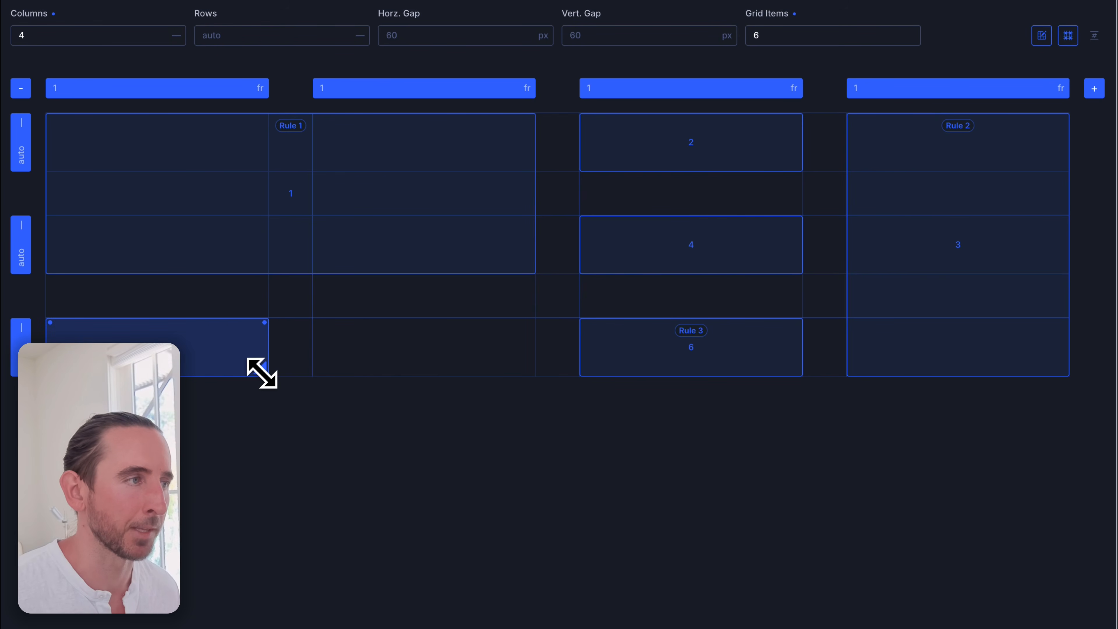
pyautogui.moveTo(263, 373); pyautogui.dragTo(480, 374)
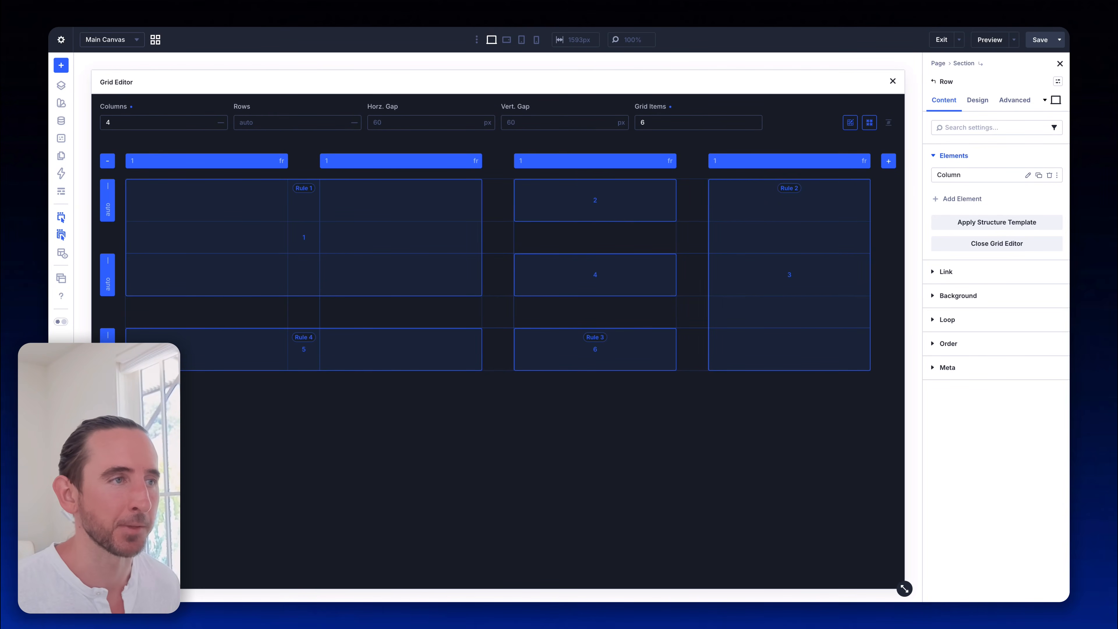
pyautogui.click(893, 82)
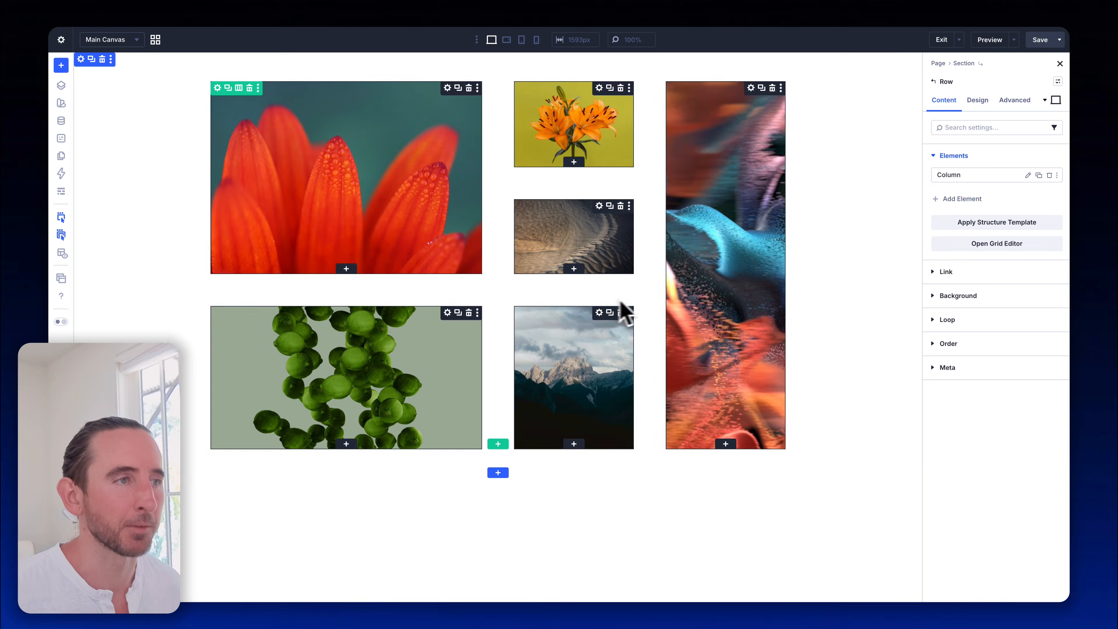
# Step: Review the row's Layout design settings, from the gaps and column options down to the Grid Offset Rules
pyautogui.click(983, 104)
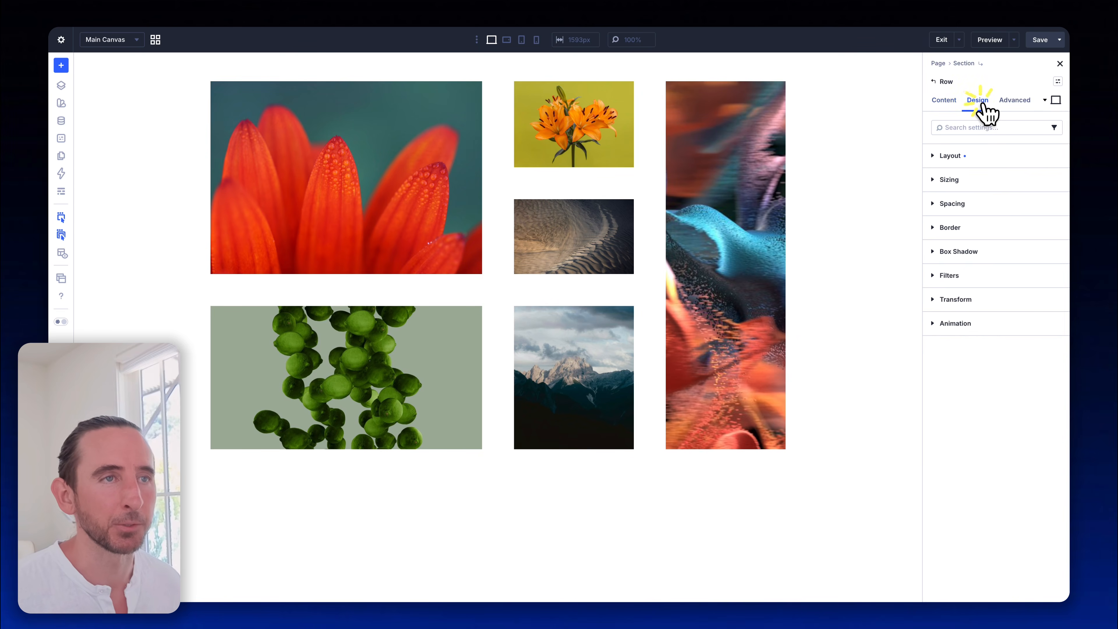
pyautogui.click(981, 157)
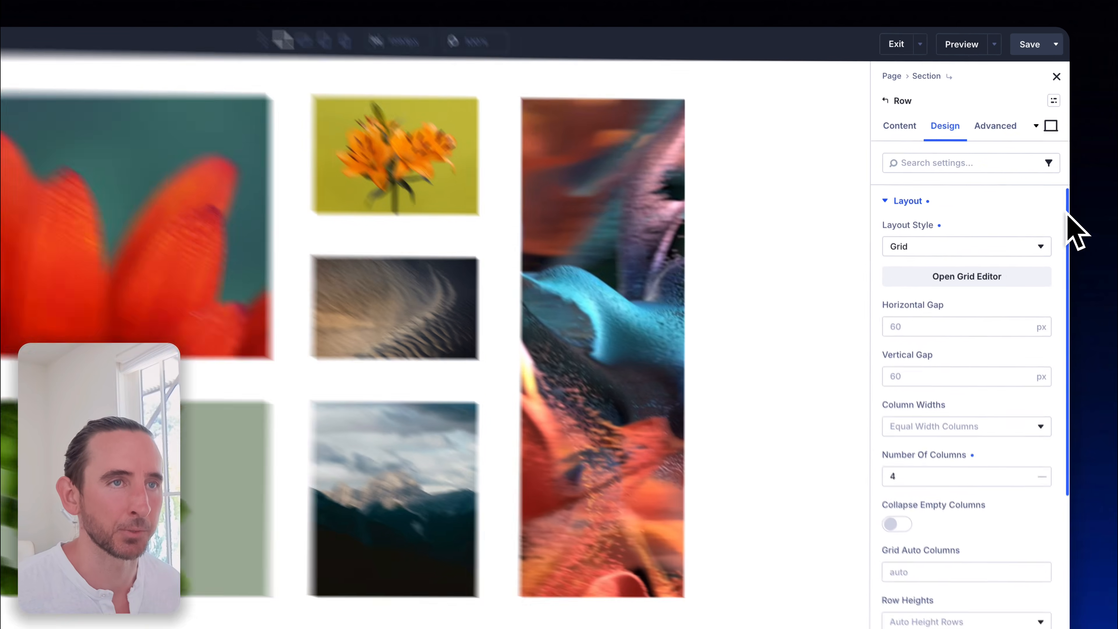
pyautogui.scroll(-3, 1074, 281)
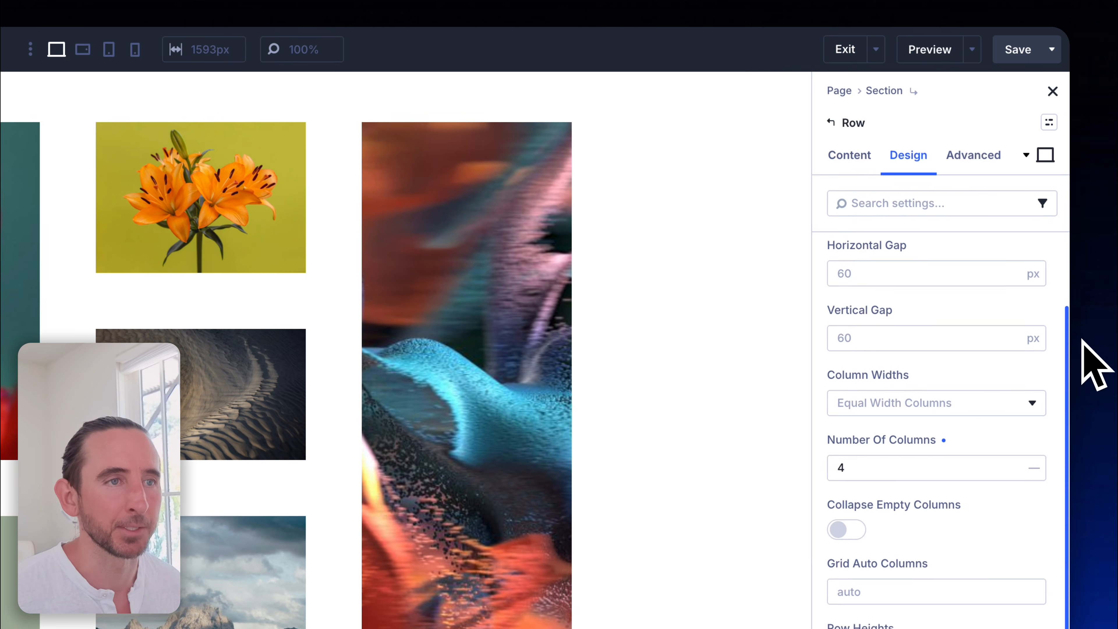
pyautogui.scroll(-1, 961, 475)
pyautogui.scroll(4, 955, 472)
pyautogui.scroll(-10, 965, 484)
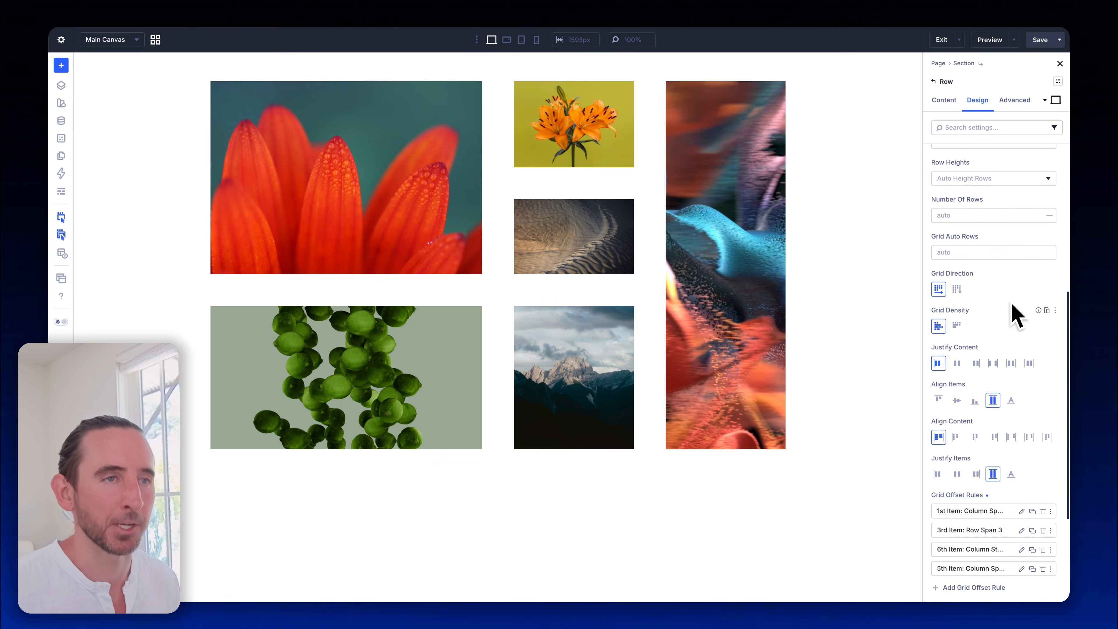
pyautogui.scroll(6, 1014, 326)
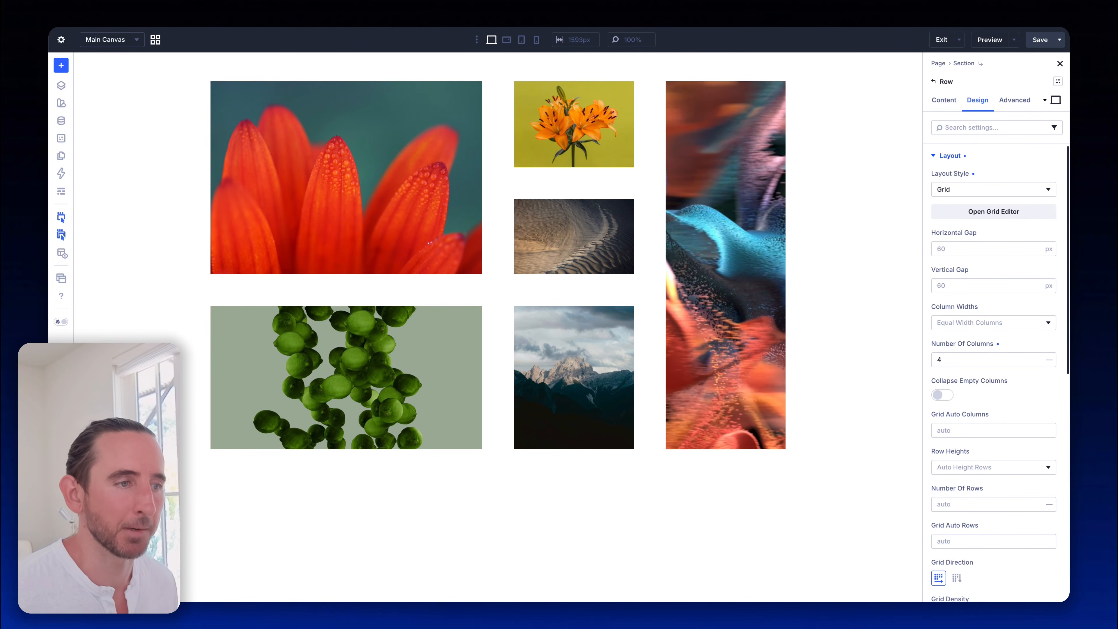
# Step: Reopen the Grid Editor and resize the third column to 1.6fr and the second row to 112px
pyautogui.click(1009, 213)
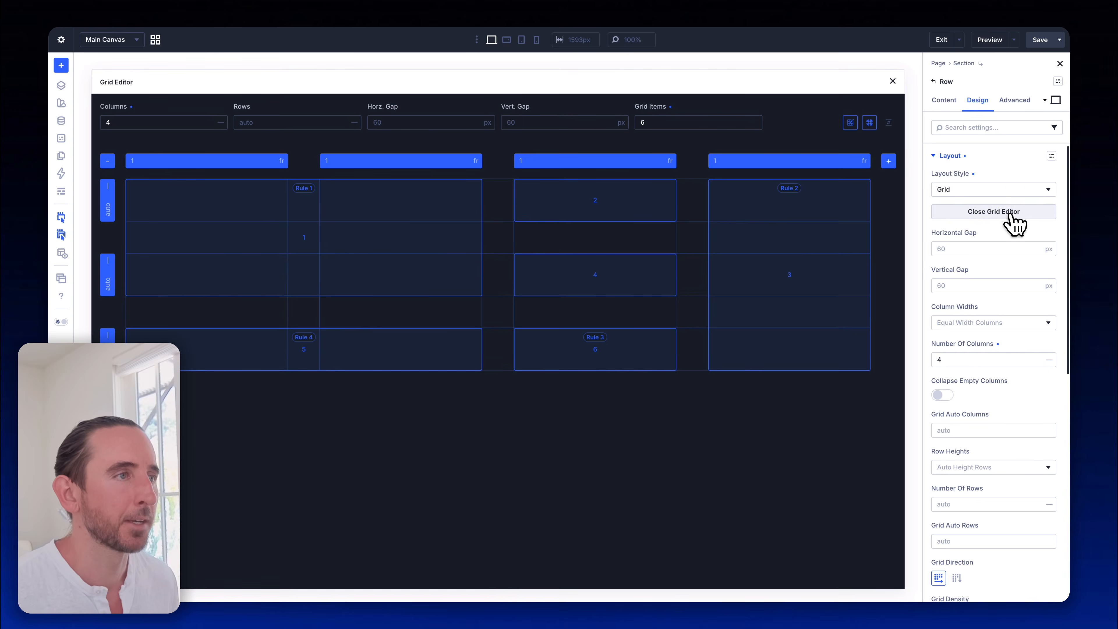
pyautogui.click(511, 239)
pyautogui.moveTo(511, 240); pyautogui.dragTo(463, 236)
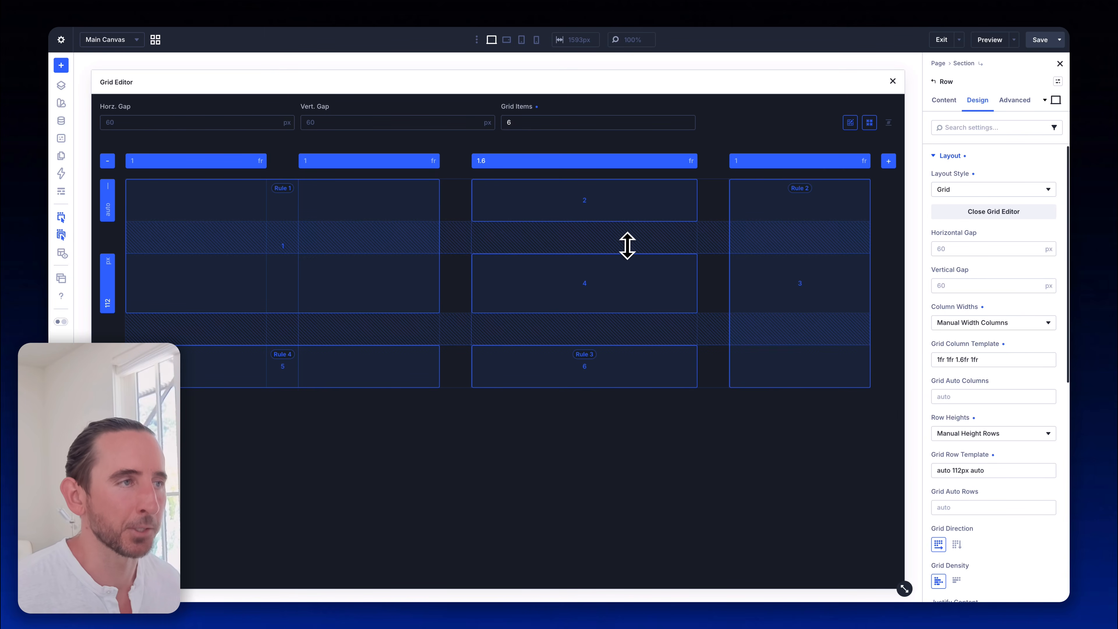
# Step: Reduce the grid's vertical and horizontal gaps to 0 px and close the Grid Editor
pyautogui.moveTo(627, 247); pyautogui.dragTo(631, 210)
pyautogui.moveTo(720, 204); pyautogui.dragTo(673, 202)
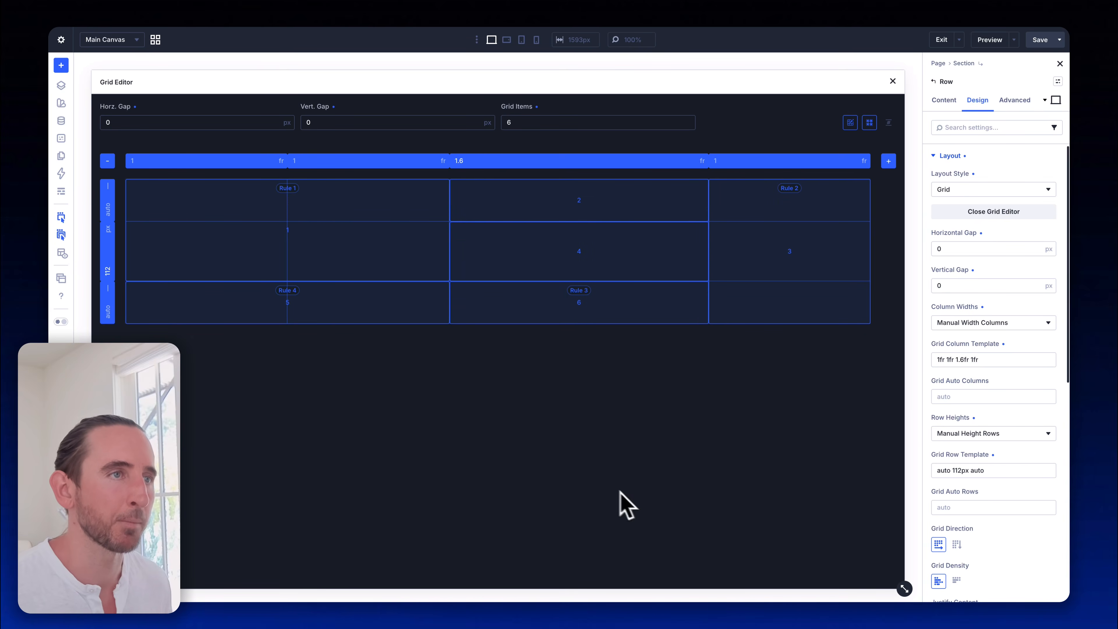
pyautogui.click(893, 83)
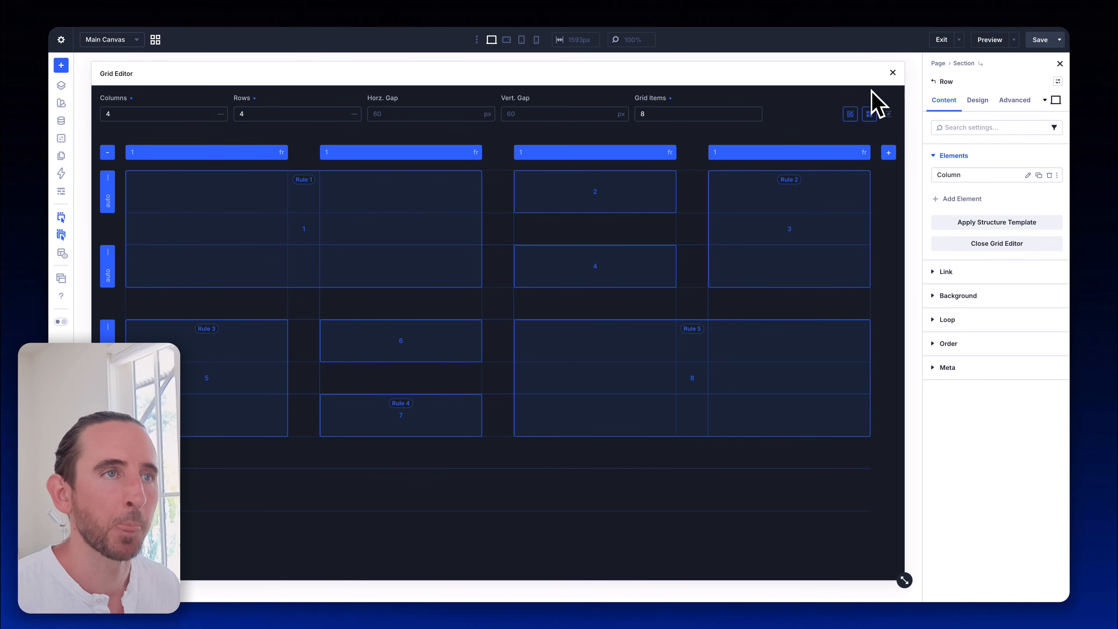
# Step: Close the Grid Editor of the eight-item grid and duplicate the row's lime-image column seven times
pyautogui.click(893, 73)
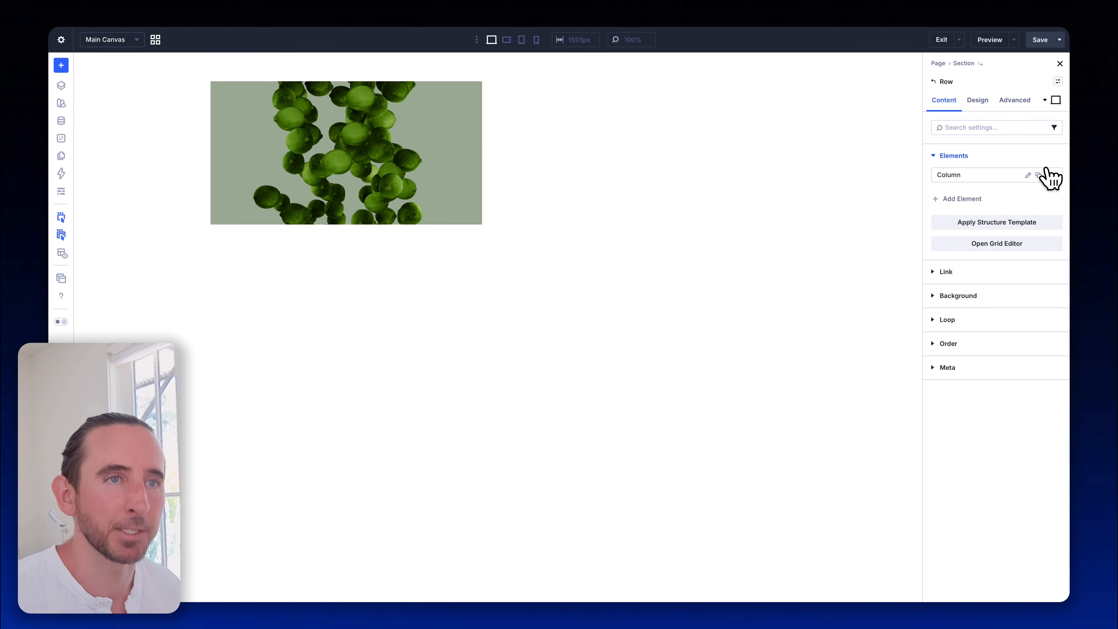
pyautogui.click(1039, 175)
pyautogui.click(1039, 175)
pyautogui.click(1039, 175)
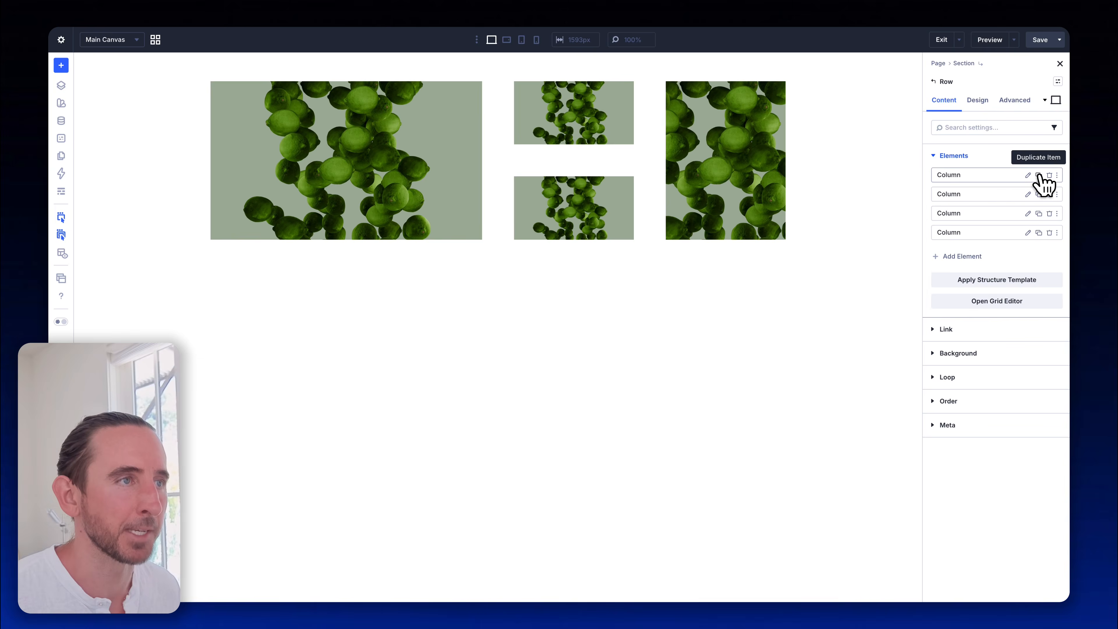
pyautogui.click(1039, 175)
pyautogui.click(1039, 175)
pyautogui.click(1039, 175)
pyautogui.click(1039, 175)
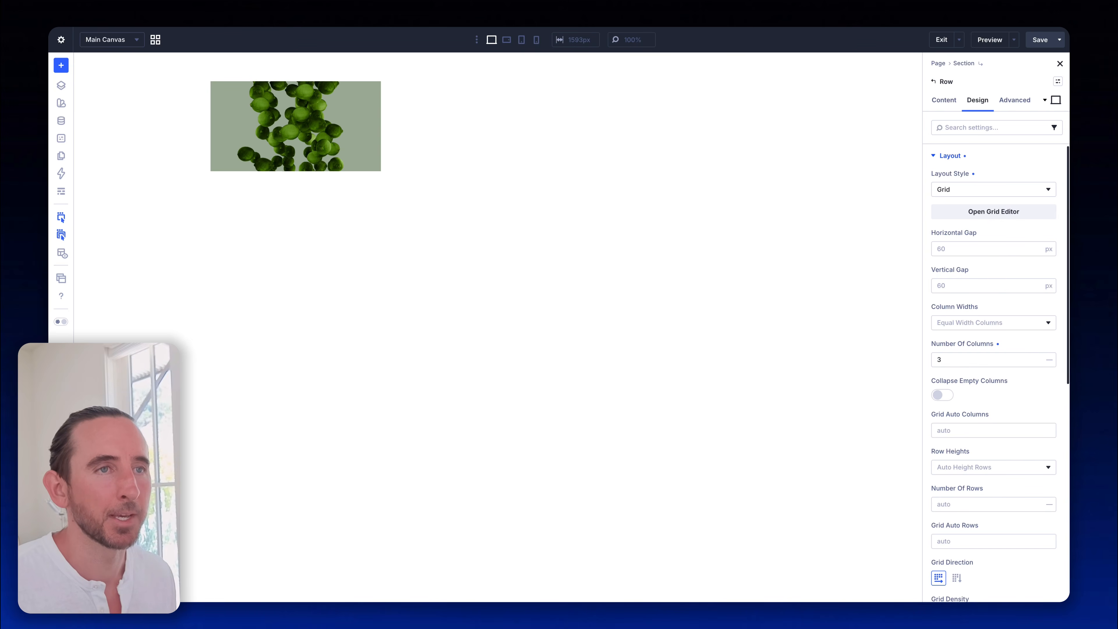
# Step: Inspect the settings of the row's two grid offset rules, 4n+2 and 4n+3, and close each one again
pyautogui.moveTo(1070, 161); pyautogui.dragTo(1084, 378)
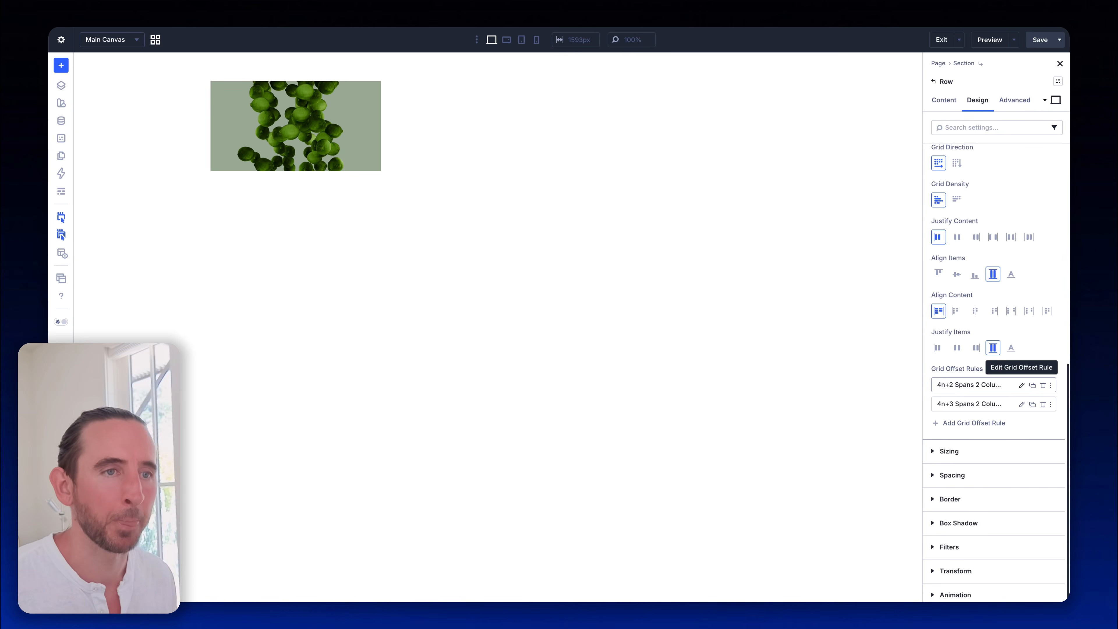
pyautogui.moveTo(1067, 399); pyautogui.dragTo(1066, 379)
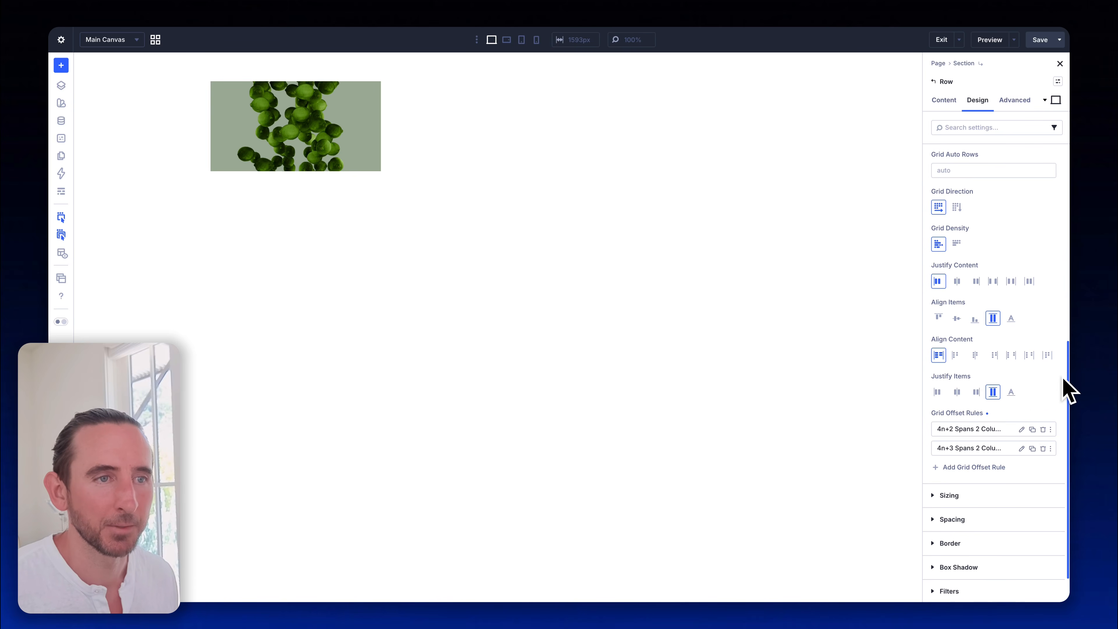
pyautogui.click(1022, 430)
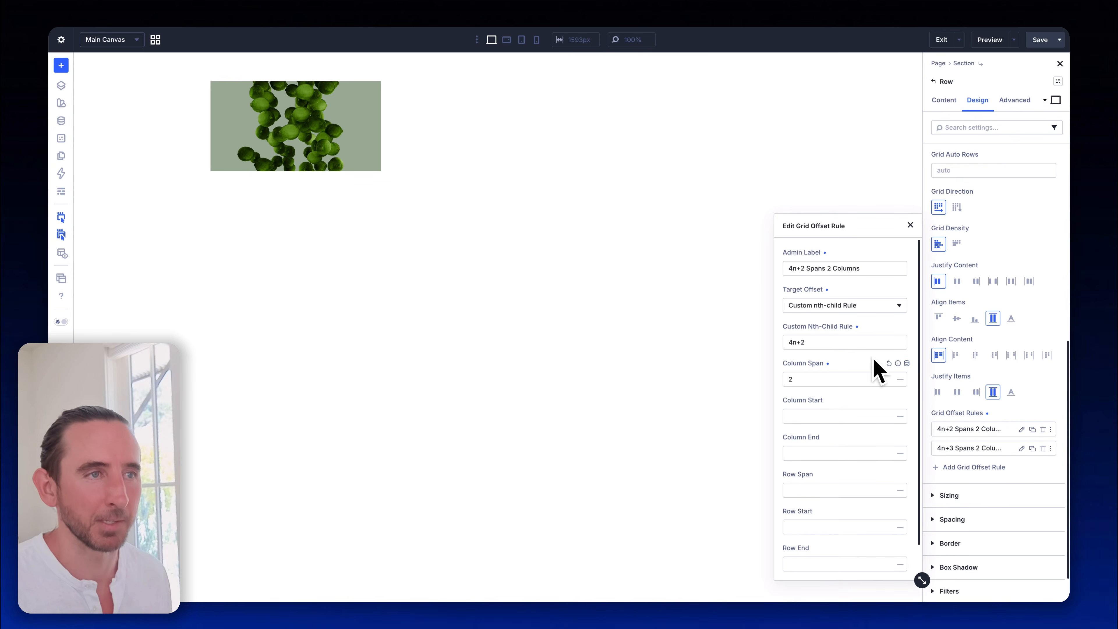
pyautogui.click(910, 225)
pyautogui.click(1022, 449)
pyautogui.click(909, 224)
# Step: Open the row's Grid Editor and raise the number of grid items to 8
pyautogui.scroll(8, 995, 338)
pyautogui.click(987, 213)
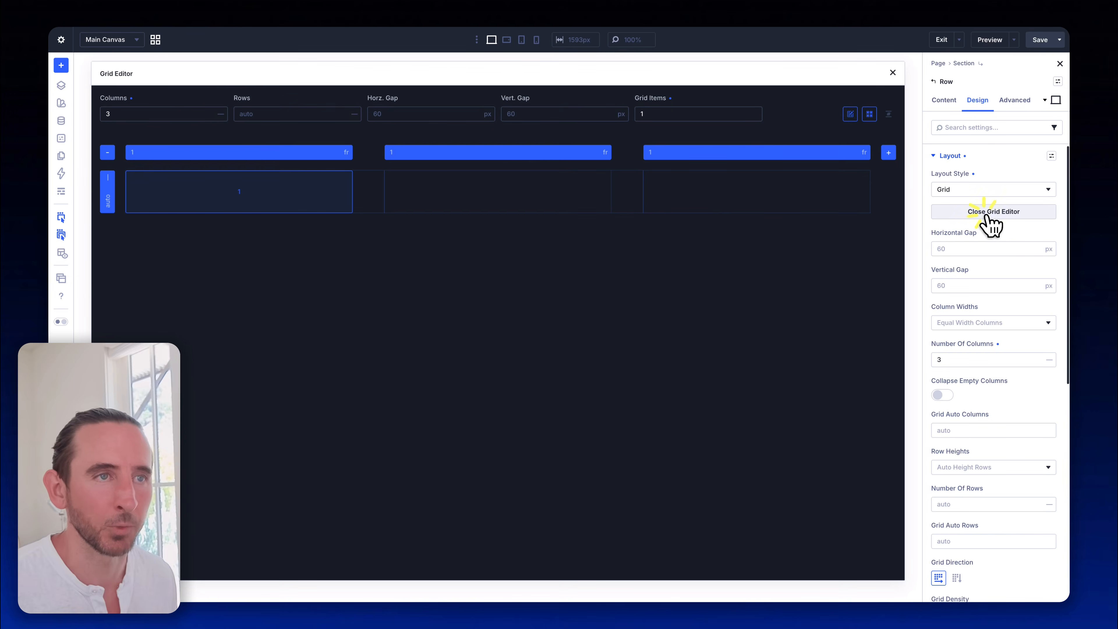
pyautogui.click(756, 112)
pyautogui.click(755, 112)
pyautogui.click(756, 112)
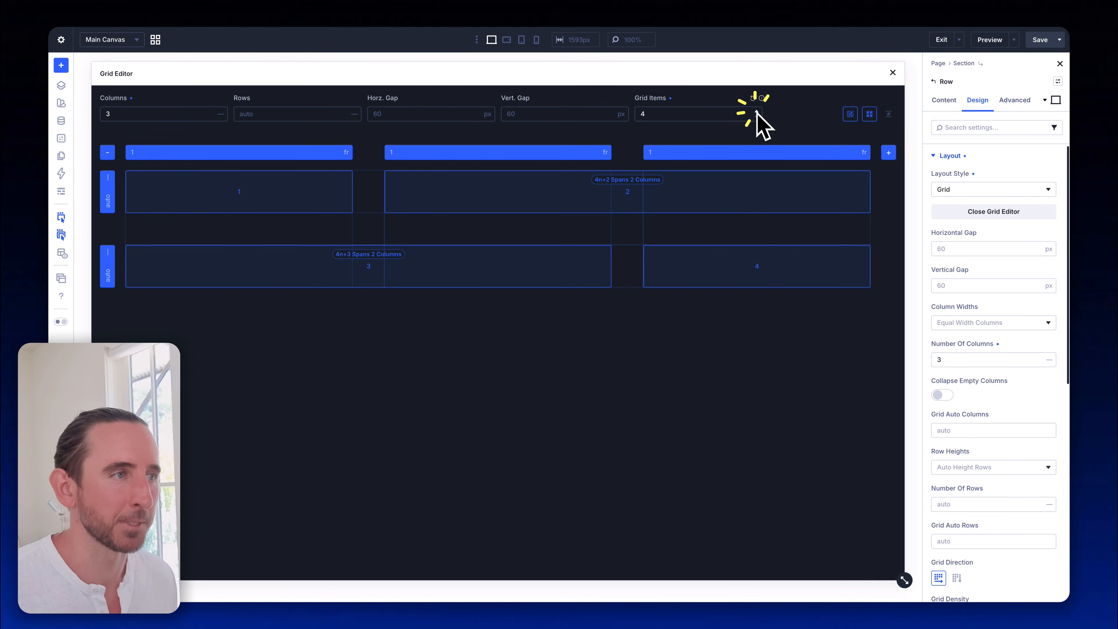
pyautogui.click(756, 112)
pyautogui.click(755, 112)
pyautogui.click(756, 112)
pyautogui.click(755, 111)
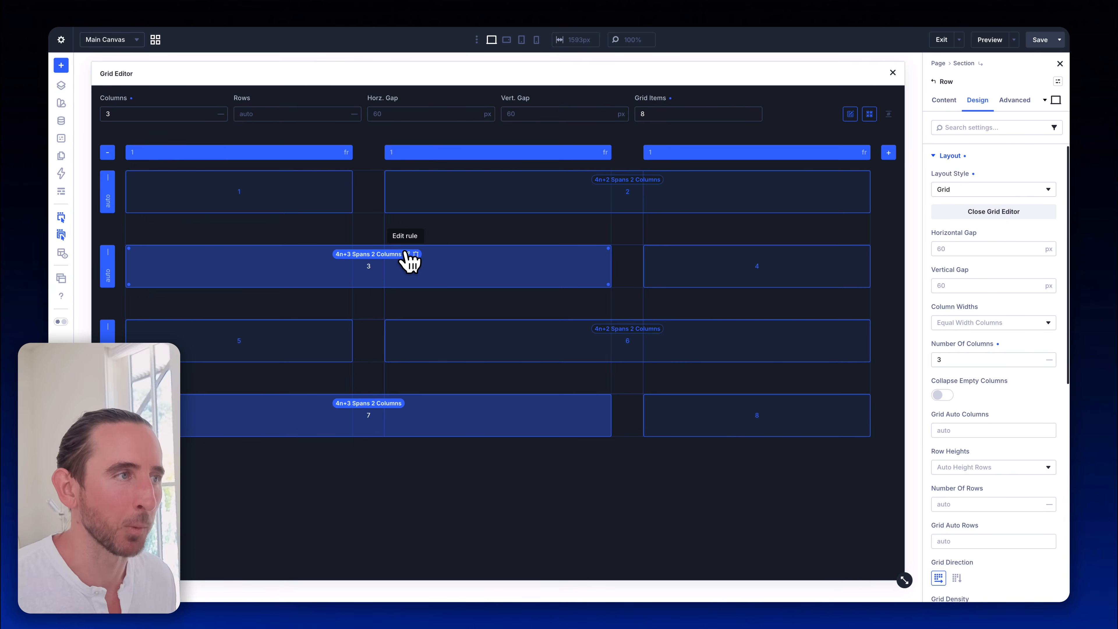
# Step: Try other column spans such as 3 on the 4n+3 offset rule, restore the span to 2 and close the rule
pyautogui.click(408, 254)
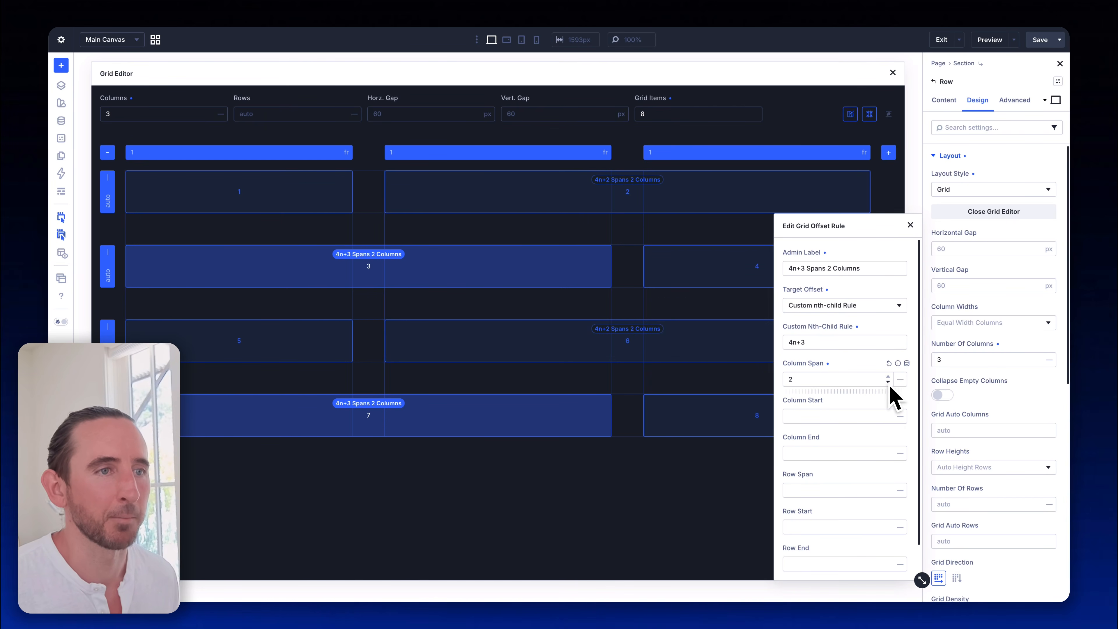
pyautogui.click(888, 377)
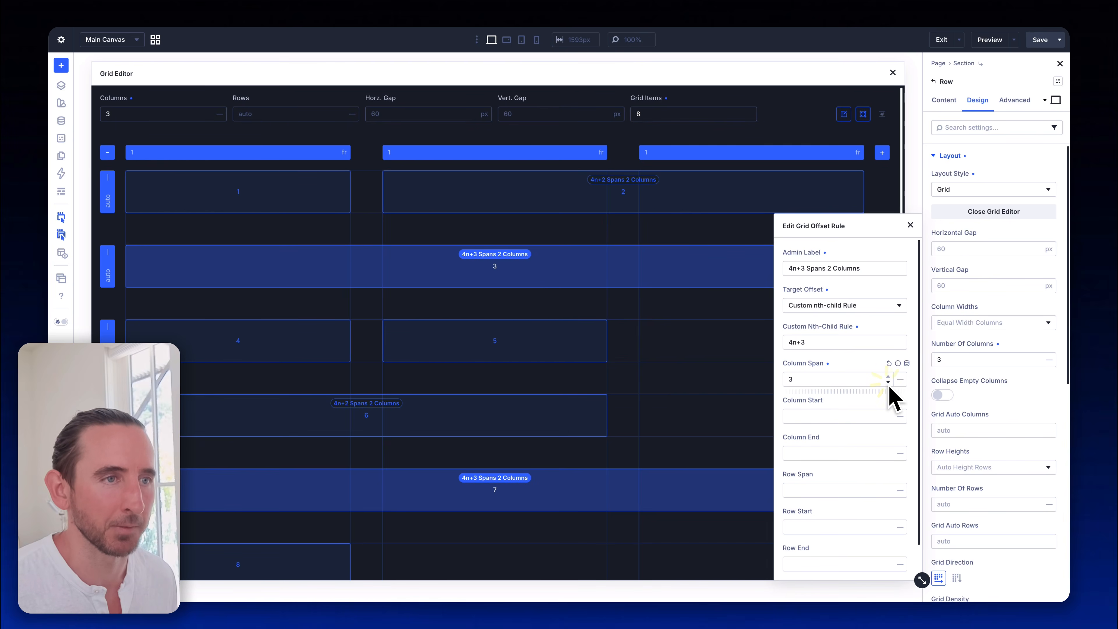
pyautogui.click(889, 382)
pyautogui.click(888, 382)
pyautogui.click(888, 377)
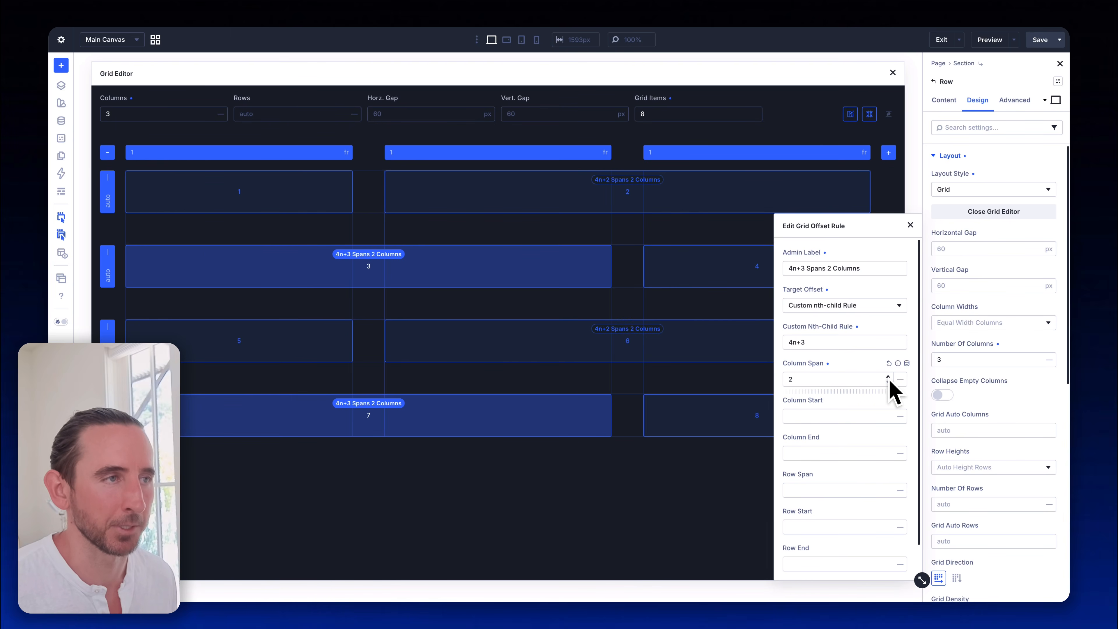
pyautogui.click(910, 225)
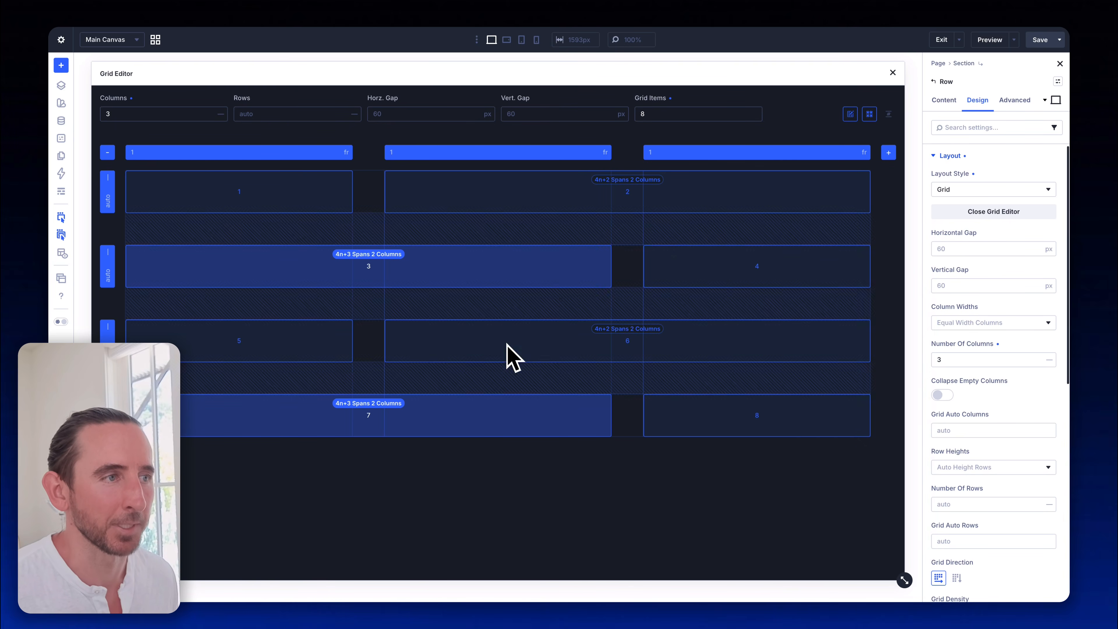
pyautogui.moveTo(629, 332)
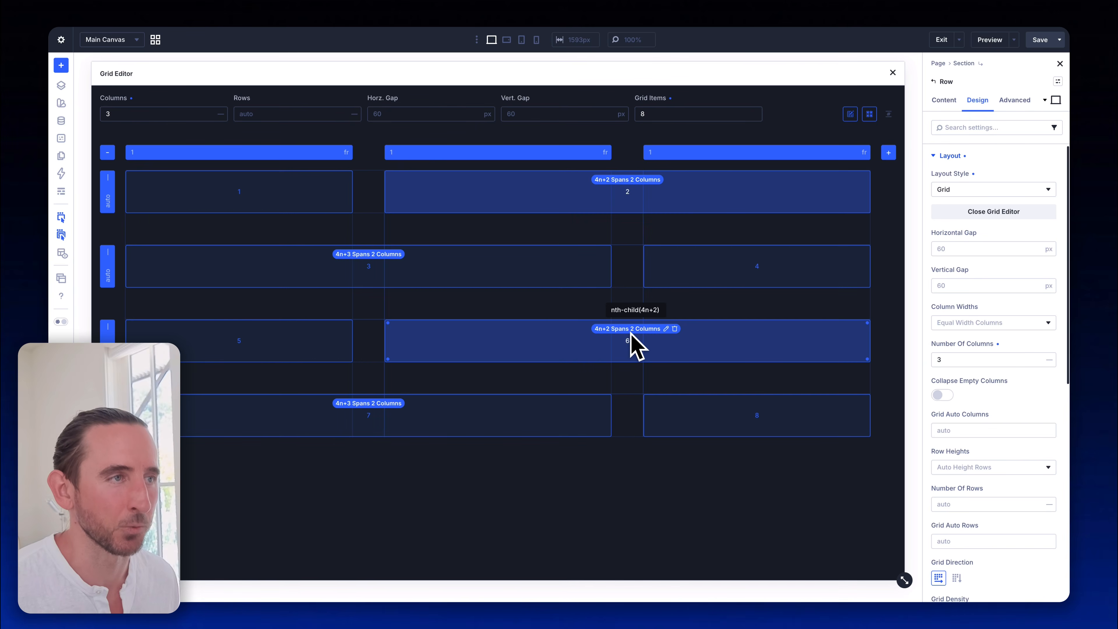